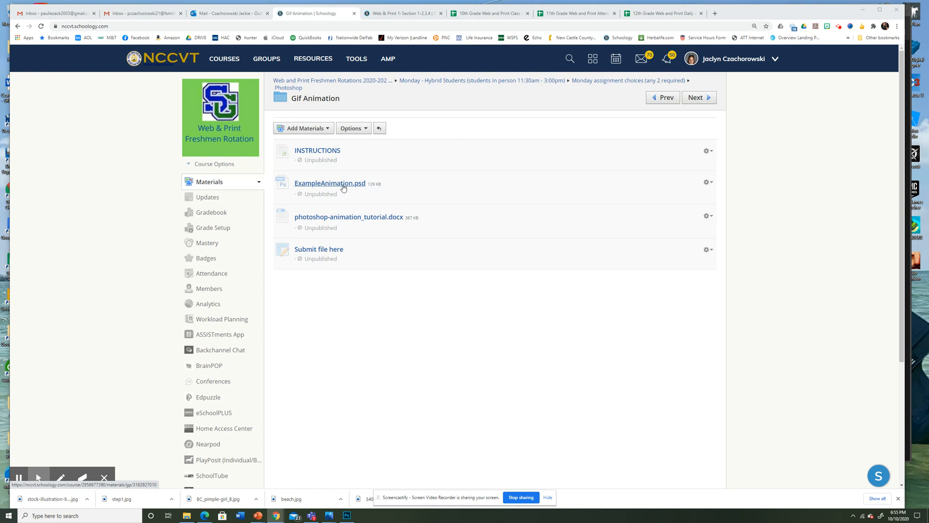
# Step: Open the ExampleAnimation.psd file in the Gif Animation folder, look over its preview and download it
pyautogui.click(328, 186)
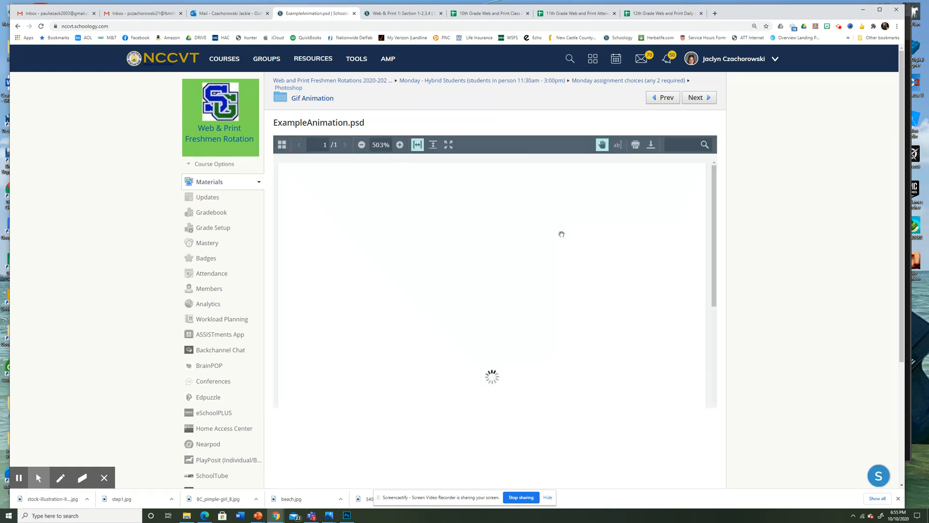
pyautogui.scroll(-3, 535, 245)
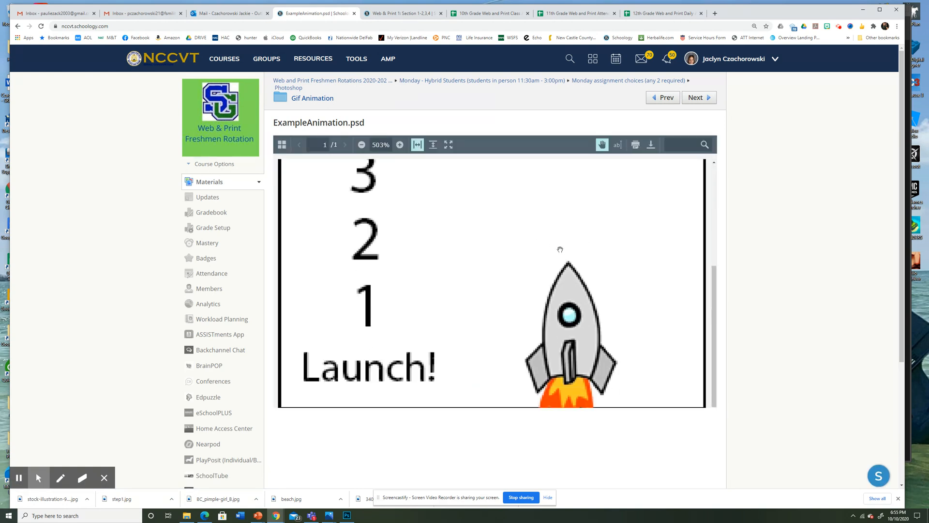
pyautogui.scroll(-4, 784, 309)
pyautogui.scroll(4, 783, 319)
pyautogui.click(651, 144)
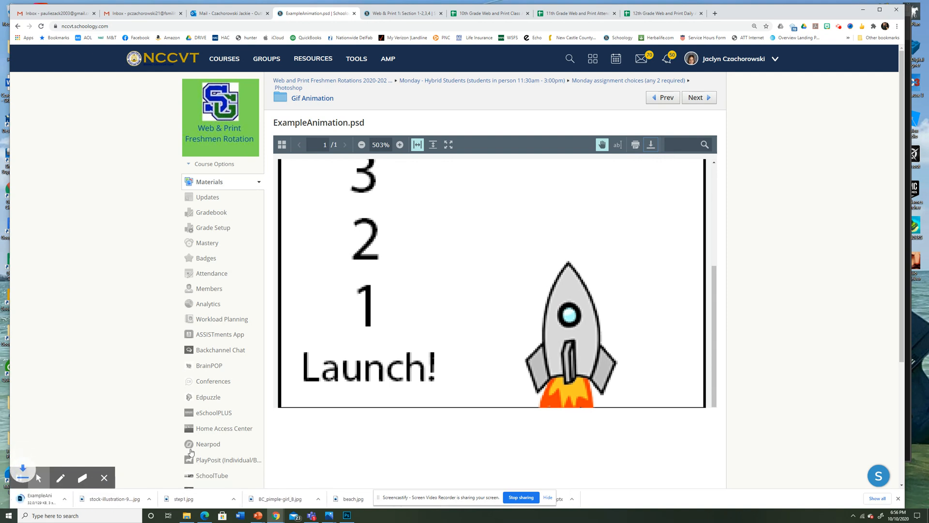
pyautogui.click(47, 502)
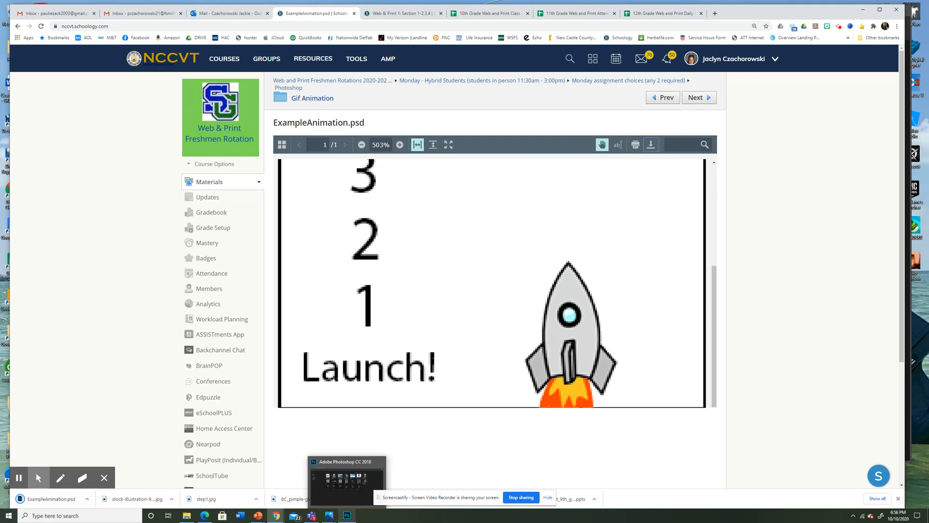
# Step: Switch to Photoshop and open ExampleAnimation.psd from the Downloads folder
pyautogui.click(346, 515)
pyautogui.click(52, 11)
pyautogui.click(62, 26)
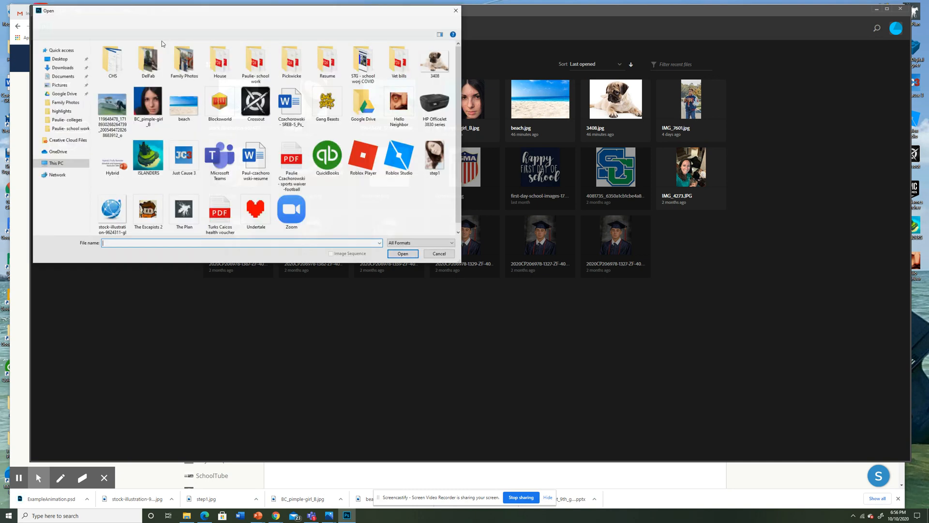
pyautogui.click(62, 68)
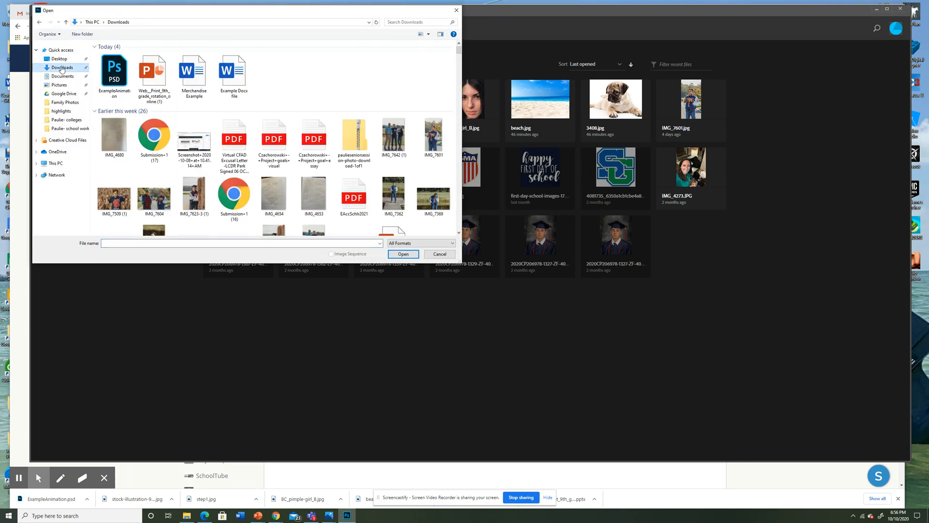
pyautogui.click(114, 72)
pyautogui.click(401, 252)
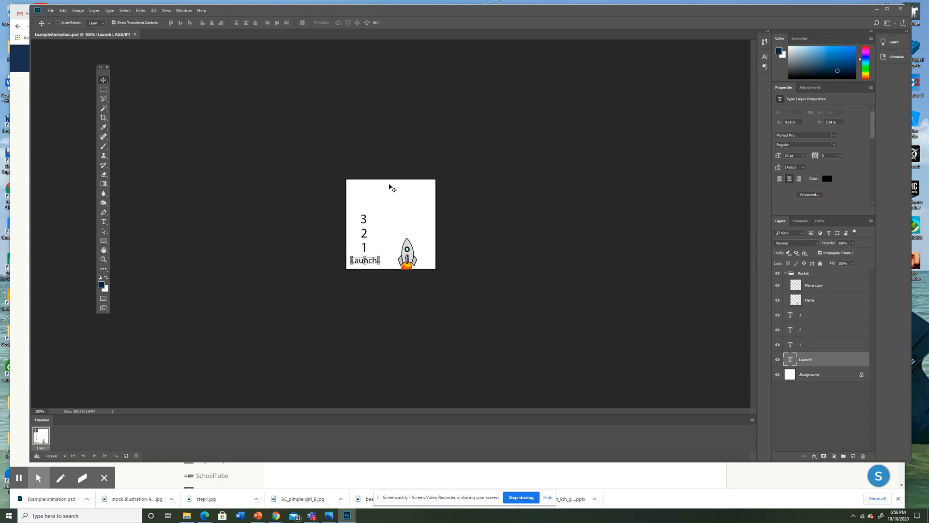
pyautogui.moveTo(336, 16); pyautogui.dragTo(319, 20)
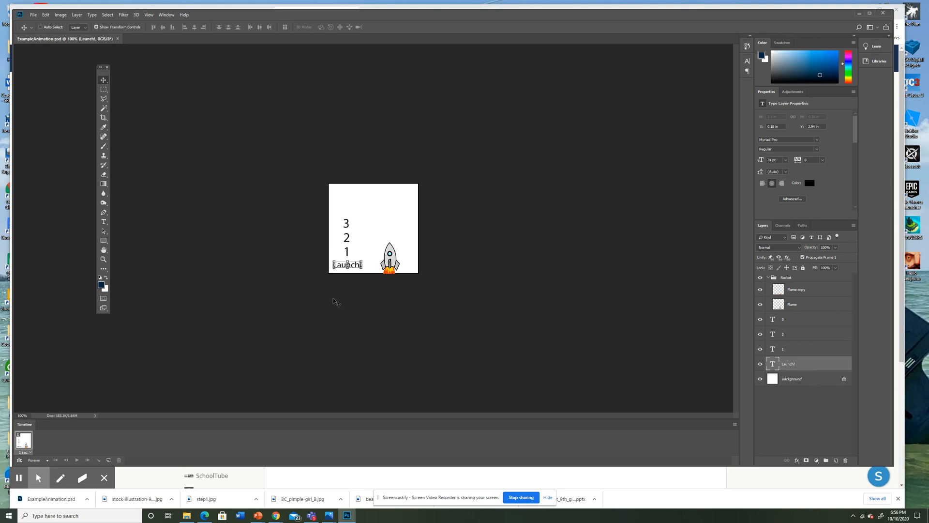
# Step: Examine what the 1, 2, 3, Flame and Flame copy layers contain, toggling the visibility of the two Rocket group layers
pyautogui.click(793, 344)
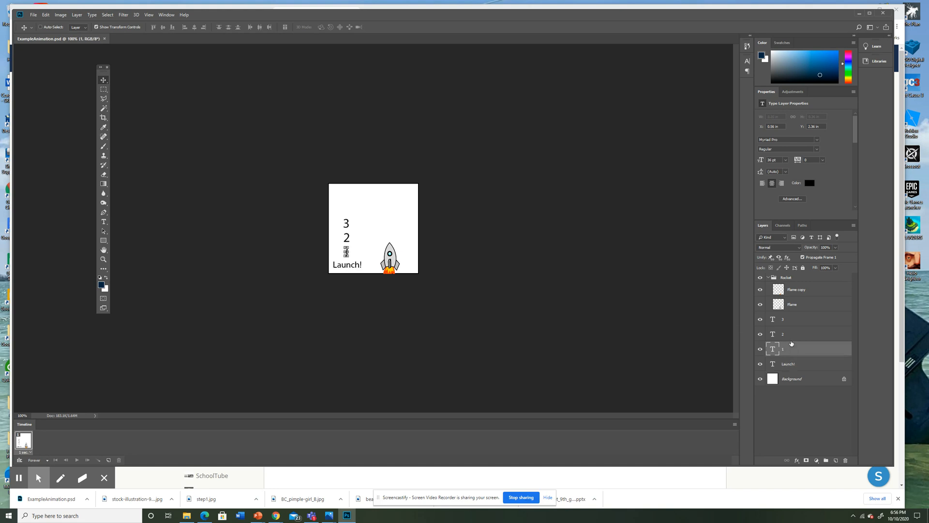
pyautogui.click(793, 334)
pyautogui.click(794, 318)
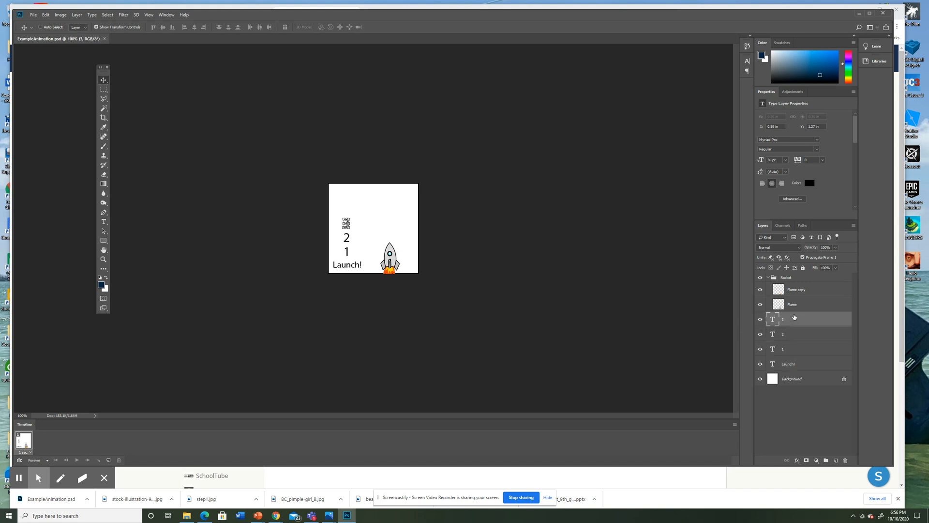
pyautogui.click(801, 306)
pyautogui.click(761, 305)
pyautogui.click(760, 305)
pyautogui.click(760, 305)
pyautogui.click(760, 305)
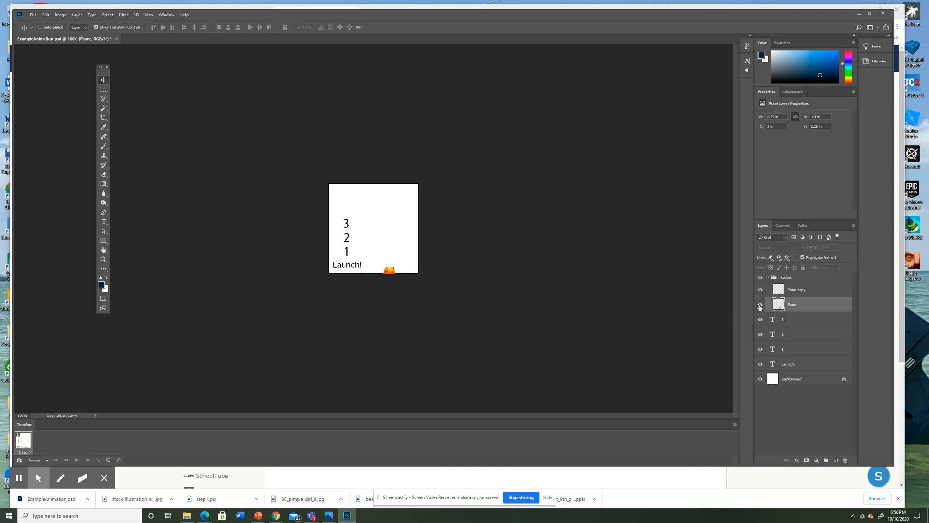
pyautogui.click(760, 304)
pyautogui.click(760, 305)
pyautogui.click(760, 305)
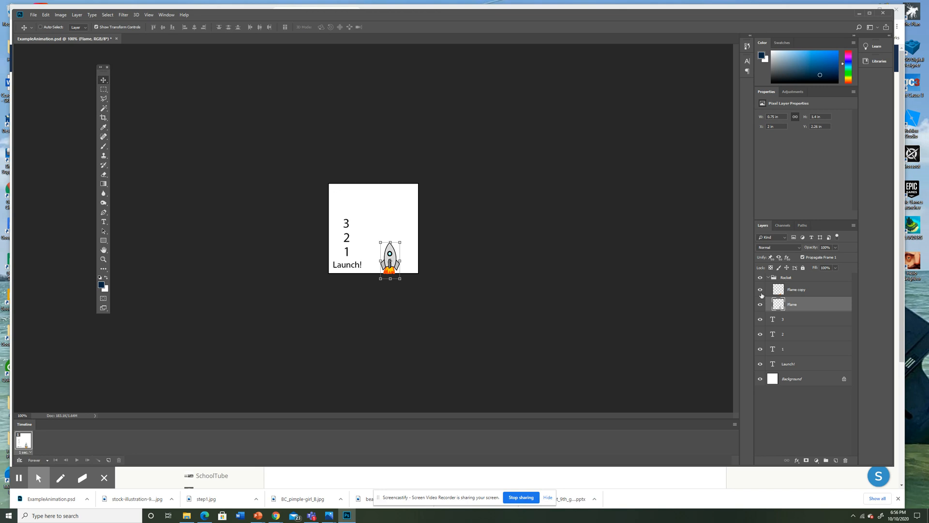
pyautogui.click(760, 290)
pyautogui.click(760, 290)
pyautogui.click(761, 290)
pyautogui.click(760, 290)
pyautogui.click(760, 305)
pyautogui.click(760, 305)
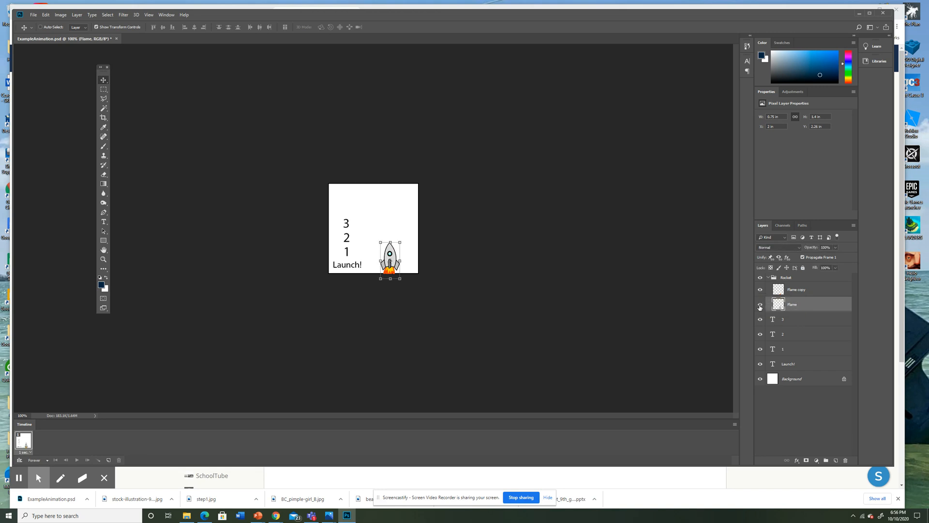
pyautogui.doubleClick(792, 305)
pyautogui.press('Return')
# Step: Hide the Flame copy, 3, 2, 1 and Launch! layers in the first frame, leaving only the rocket and background
pyautogui.click(760, 291)
pyautogui.click(760, 319)
pyautogui.click(760, 334)
pyautogui.click(760, 349)
pyautogui.click(760, 365)
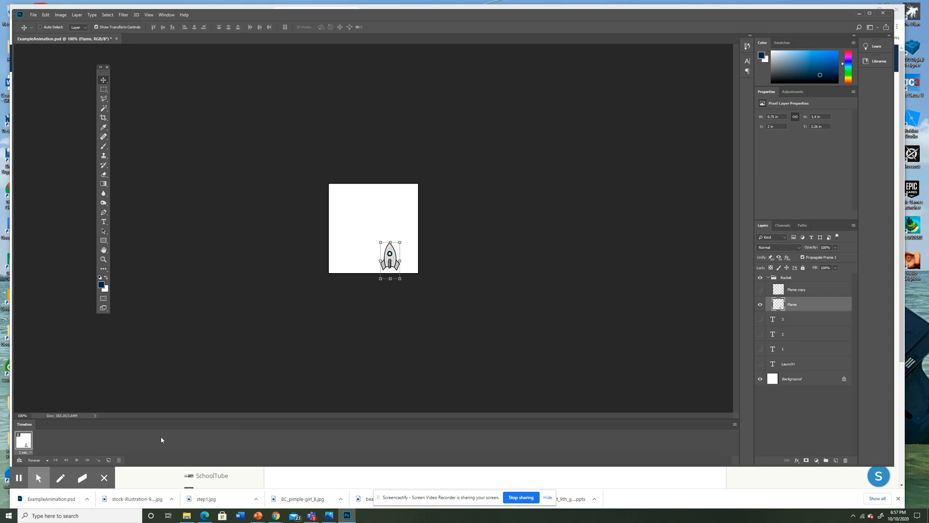
# Step: Add three animation frames that reveal the 3, 2 and 1 text layers one after another
pyautogui.click(109, 461)
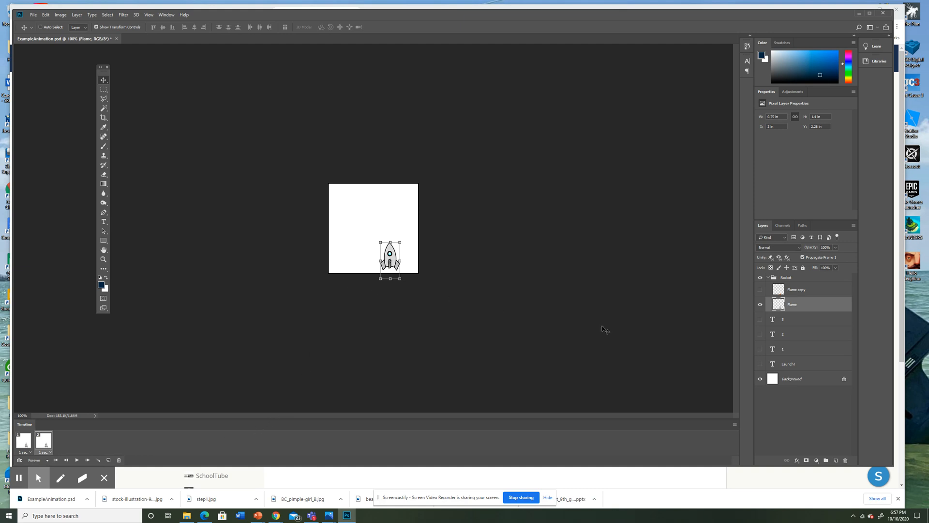
pyautogui.click(761, 319)
pyautogui.click(108, 460)
pyautogui.click(761, 334)
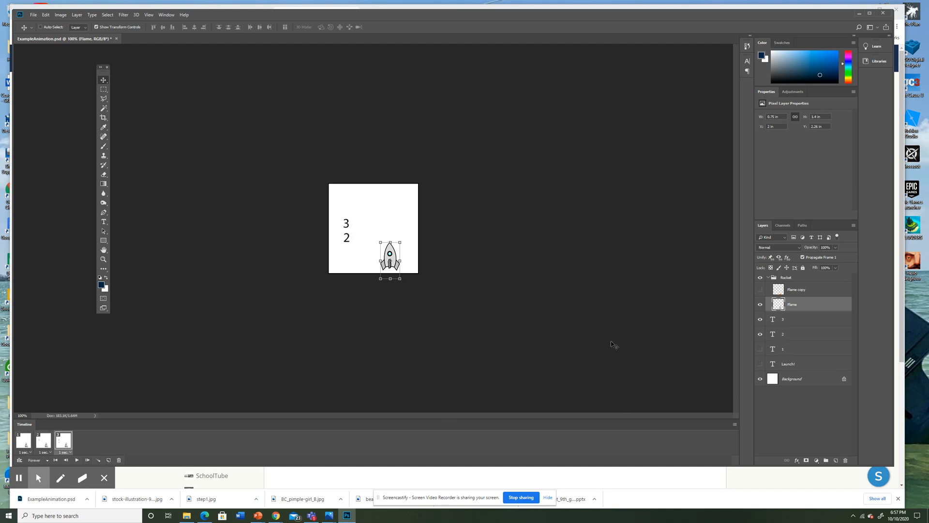
pyautogui.click(108, 460)
pyautogui.click(760, 349)
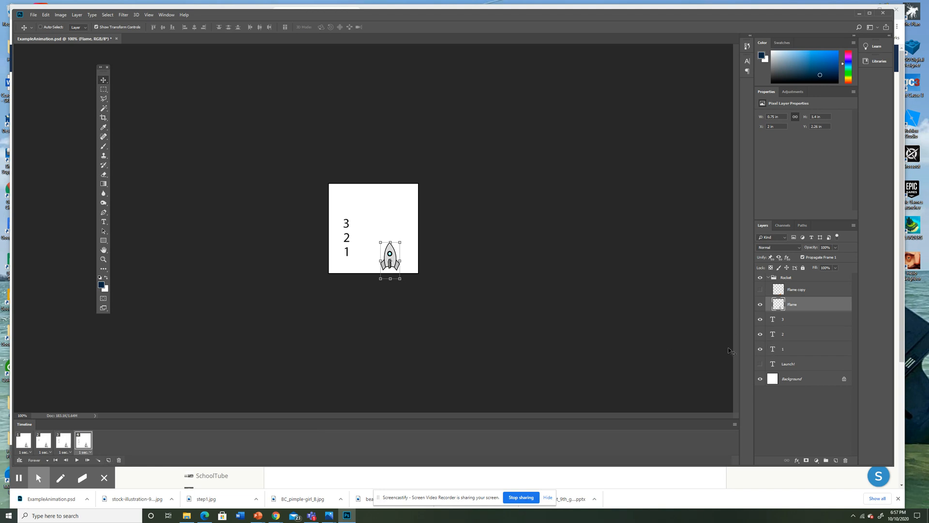
# Step: Add a frame that reveals the Launch! text and another that reveals the Flame copy layer
pyautogui.click(108, 460)
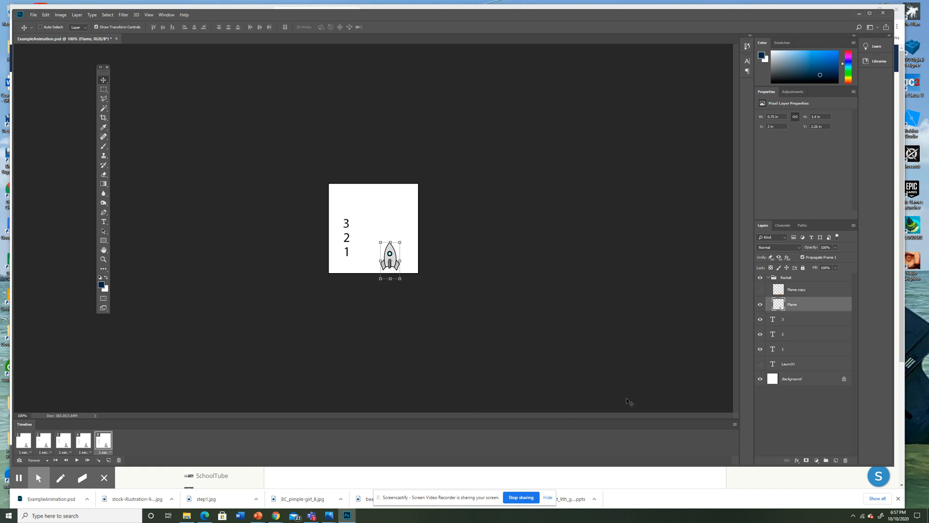
pyautogui.click(761, 364)
pyautogui.click(109, 461)
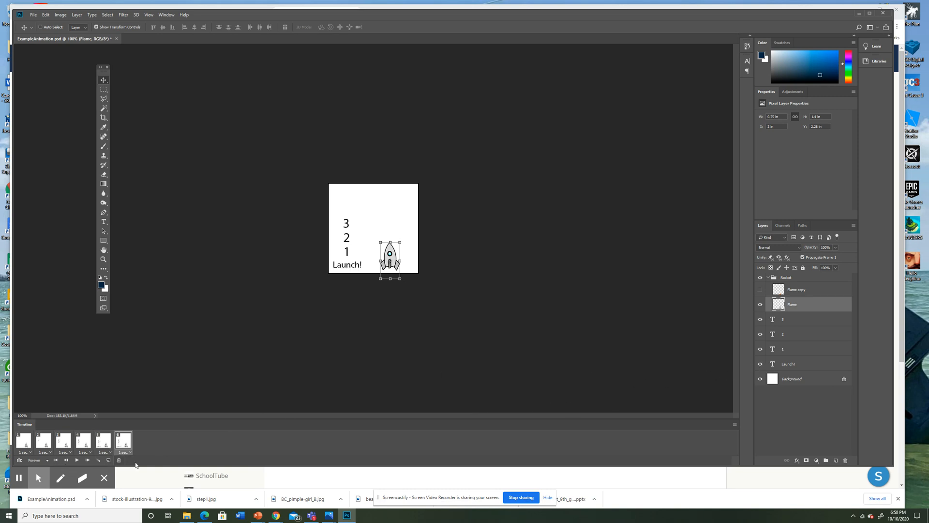
pyautogui.click(760, 290)
pyautogui.click(760, 291)
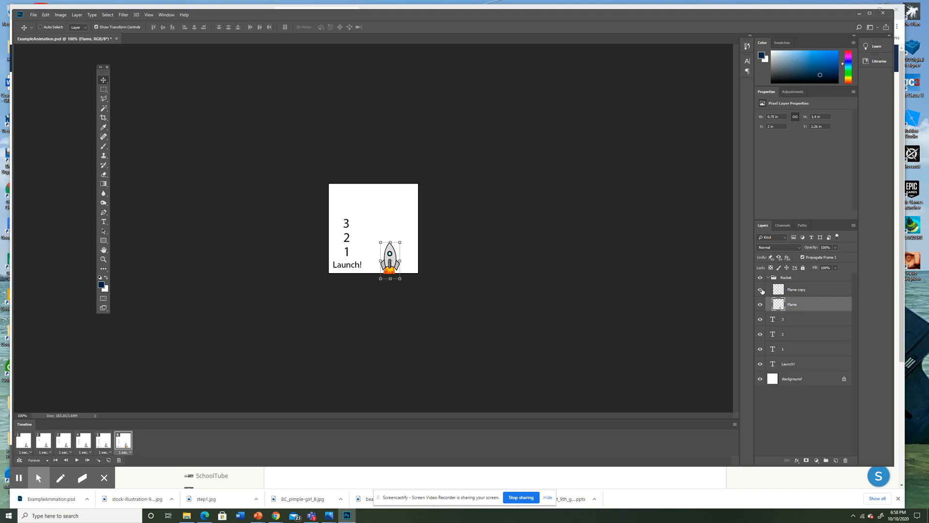
# Step: Add a seventh frame and move the Flame and Flame copy layers together straight up to Y -0.78 in, partly off the canvas
pyautogui.click(108, 460)
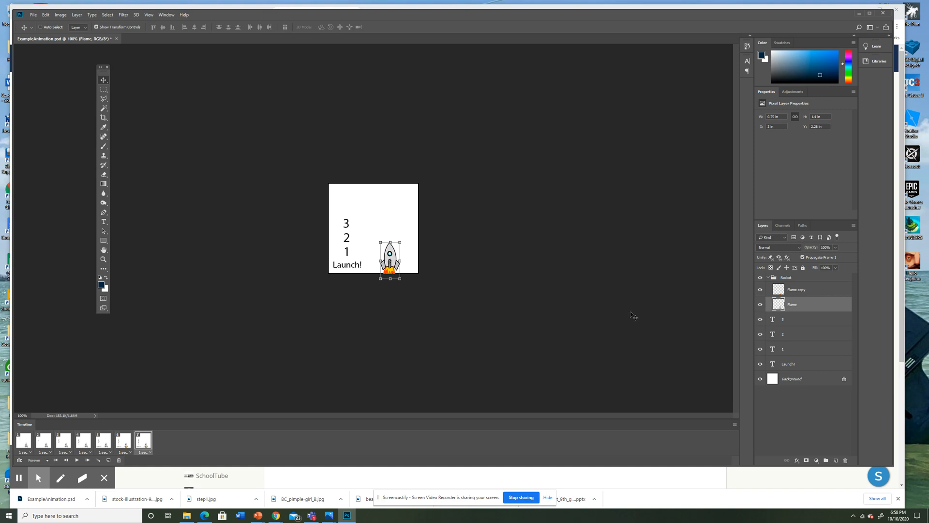
pyautogui.keyDown('shift'); pyautogui.click(806, 291); pyautogui.keyUp('shift')
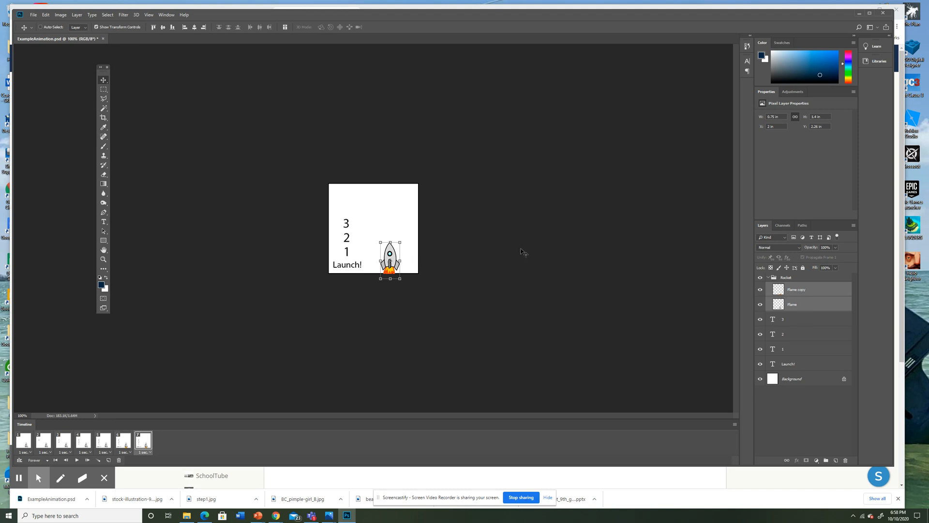
pyautogui.press('Up')
pyautogui.press('Up')
pyautogui.press('Up')
pyautogui.press('Up')
pyautogui.press('Up')
pyautogui.press('Up')
pyautogui.press('Up')
pyautogui.press('Up')
pyautogui.press('Up')
pyautogui.press('Up')
pyautogui.press('Up')
pyautogui.press('Up')
pyautogui.press('Up')
pyautogui.press('Up')
pyautogui.press('Up')
pyautogui.press('Up')
pyautogui.press('Up')
pyautogui.press('Up')
pyautogui.press('Up')
pyautogui.press('Up')
pyautogui.press('Up')
pyautogui.press('Up')
pyautogui.press('Up')
pyautogui.press('Up')
pyautogui.press('Up')
pyautogui.press('Up')
pyautogui.press('Up')
pyautogui.press('Up')
pyautogui.press('Up')
pyautogui.press('Up')
pyautogui.press('Up')
pyautogui.press('Up')
pyautogui.press('Up')
pyautogui.press('Up')
pyautogui.press('Up')
pyautogui.press('Up')
pyautogui.press('Up')
pyautogui.press('Up')
pyautogui.press('Up')
pyautogui.press('Up')
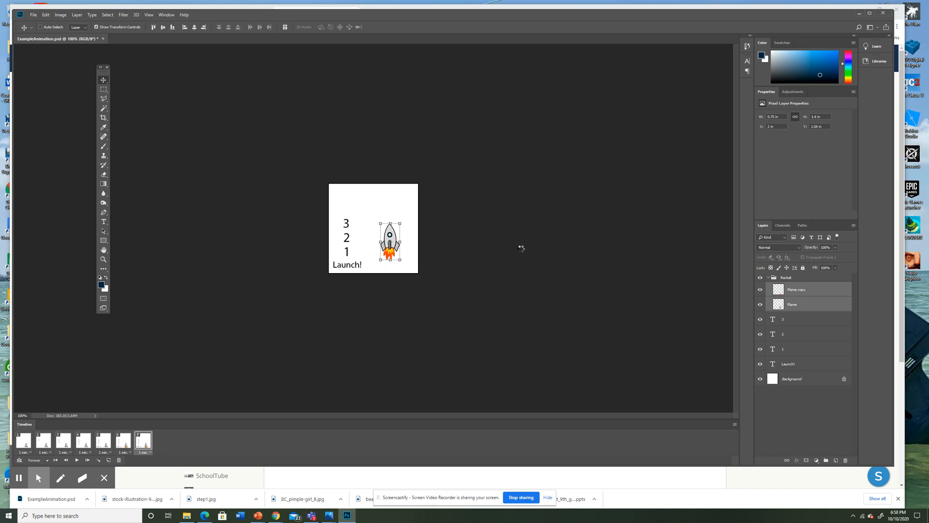
pyautogui.press('Up')
pyautogui.press('Up')
pyautogui.press('Up')
pyautogui.press('Up')
pyautogui.press('Up')
pyautogui.press('Up')
pyautogui.press('Up')
pyautogui.press('Up')
pyautogui.press('Up')
pyautogui.press('Up')
pyautogui.press('Up')
pyautogui.press('Up')
pyautogui.press('Up')
pyautogui.press('Up')
pyautogui.press('Up')
pyautogui.press('Up')
pyautogui.press('Up')
pyautogui.press('Up')
pyautogui.press('Up')
pyautogui.press('Up')
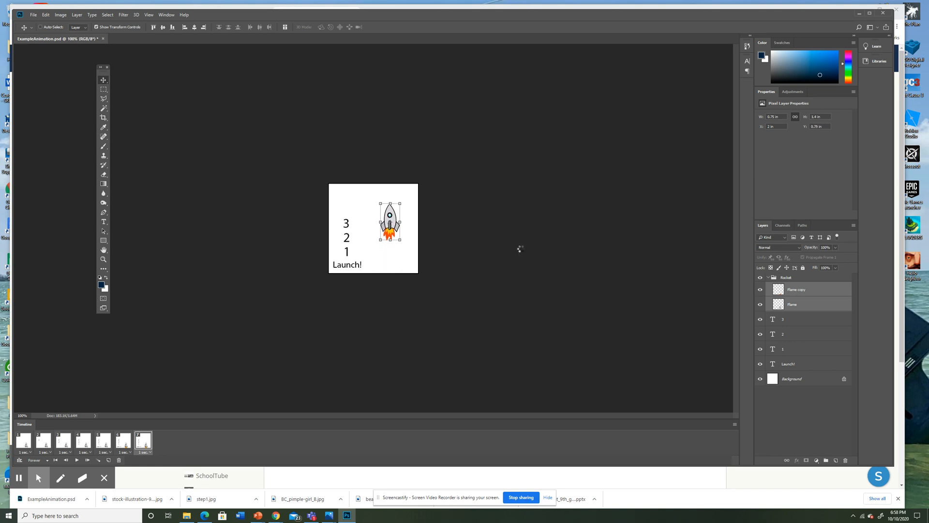
pyautogui.press('Up')
pyautogui.press('Up')
pyautogui.press('Up')
pyautogui.press('Up')
pyautogui.press('Up')
pyautogui.press('Up')
pyautogui.press('Up')
pyautogui.press('Up')
pyautogui.press('Up')
pyautogui.press('Up')
pyautogui.press('Up')
pyautogui.press('Up')
pyautogui.press('Up')
pyautogui.press('Up')
pyautogui.press('Up')
pyautogui.press('Up')
pyautogui.press('Up')
pyautogui.press('Up')
pyautogui.press('Up')
pyautogui.press('Up')
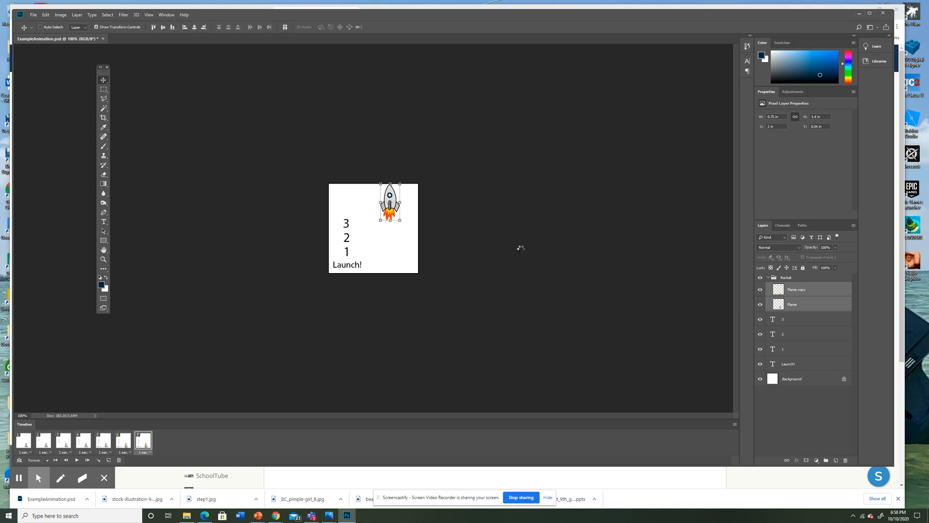
pyautogui.press('Up')
pyautogui.press('Up')
pyautogui.press('Up')
pyautogui.press('Up')
pyautogui.press('Up')
pyautogui.press('Up')
pyautogui.press('Up')
pyautogui.press('Up')
pyautogui.press('Up')
pyautogui.press('Up')
pyautogui.press('Up')
pyautogui.press('Up')
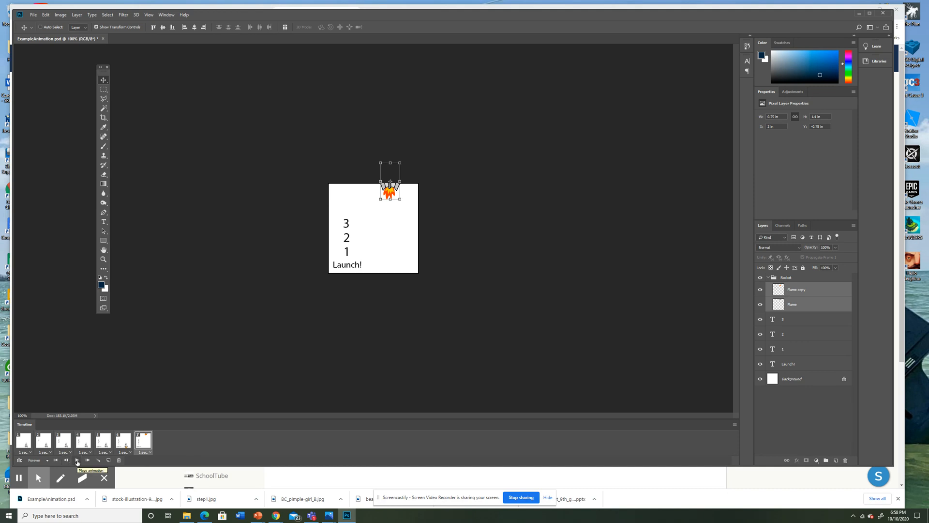
# Step: Preview the animation from the first frame, stop playback and return to the first frame
pyautogui.click(22, 445)
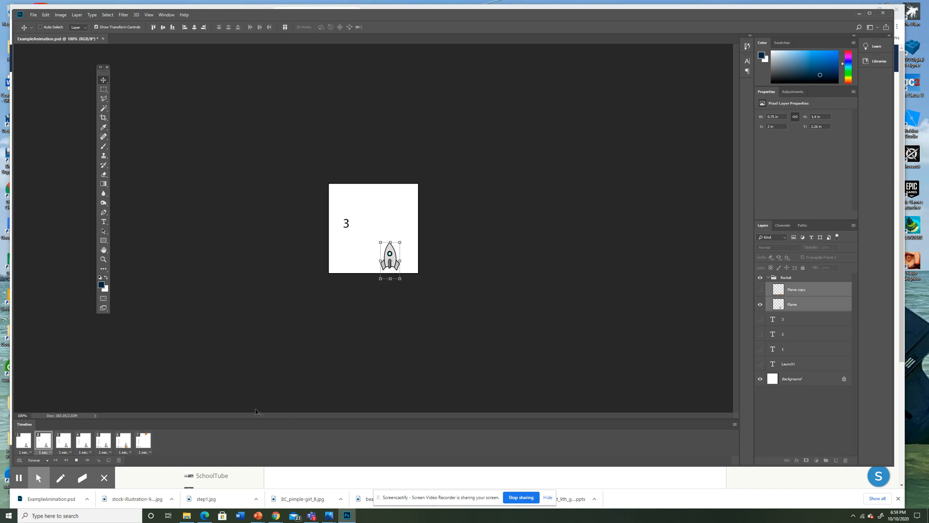
pyautogui.click(77, 459)
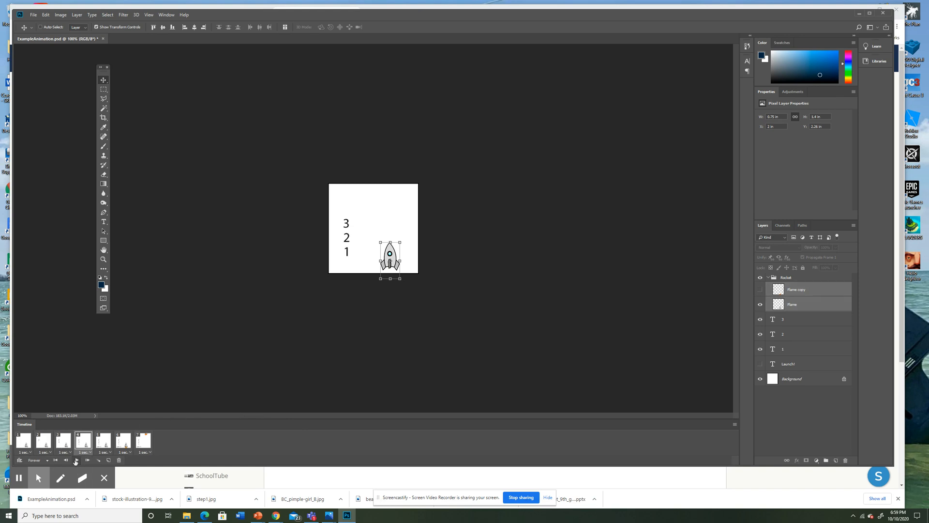
pyautogui.click(27, 443)
# Step: Tween the last frame with the previous frame, adding 8 frames for all layers with position, opacity and effects
pyautogui.click(149, 443)
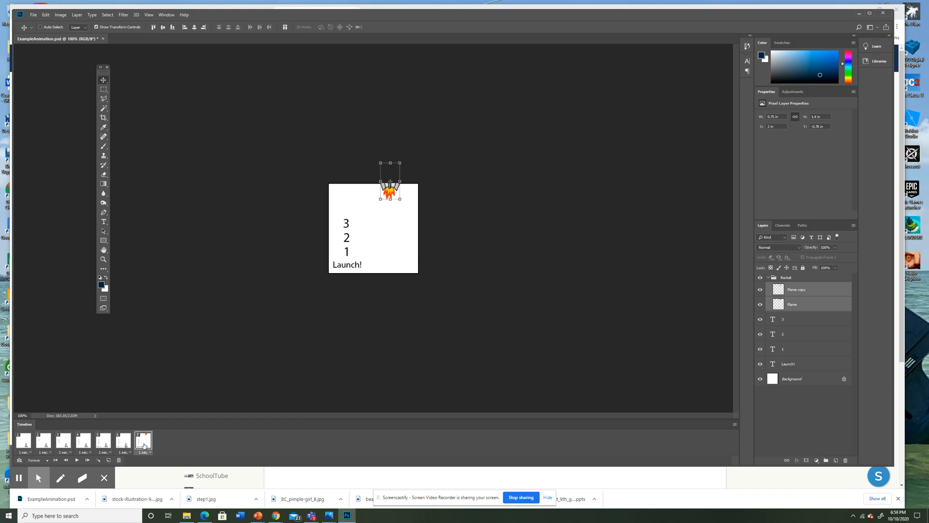
pyautogui.rightClick(144, 446)
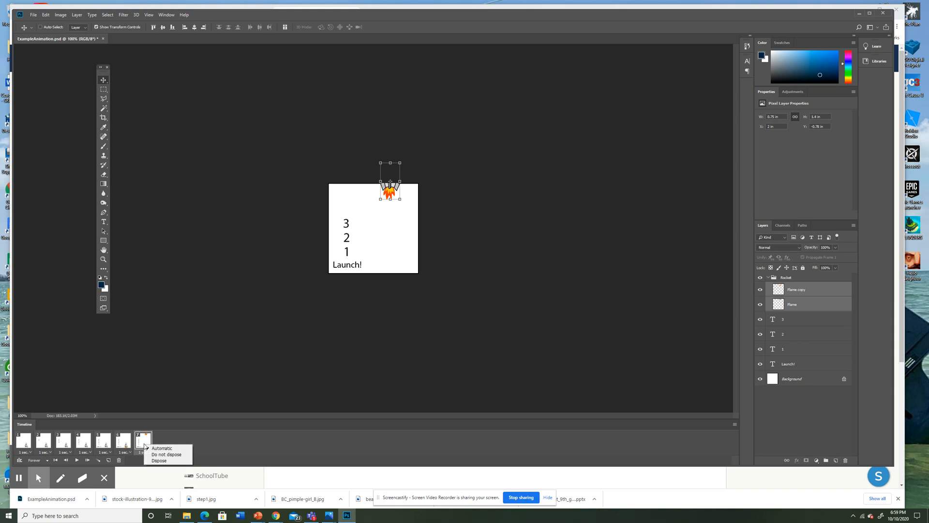
pyautogui.click(207, 438)
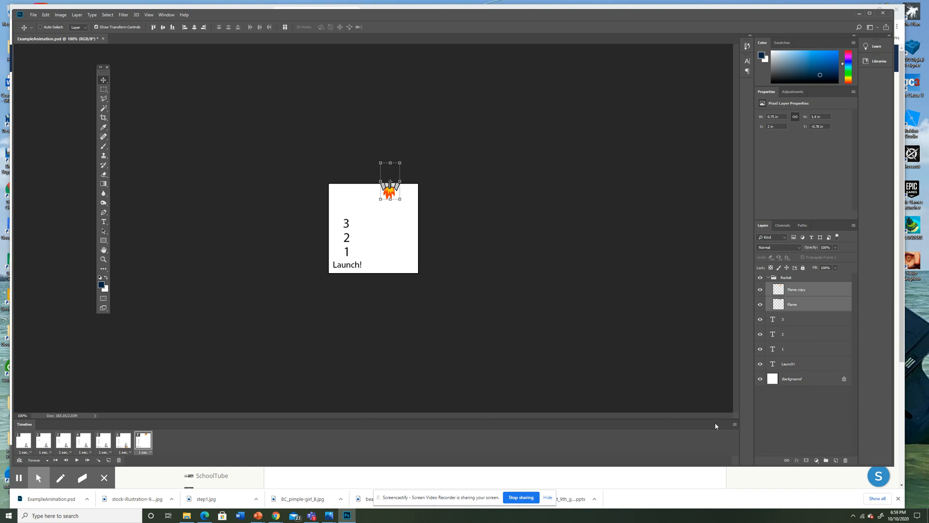
pyautogui.click(735, 425)
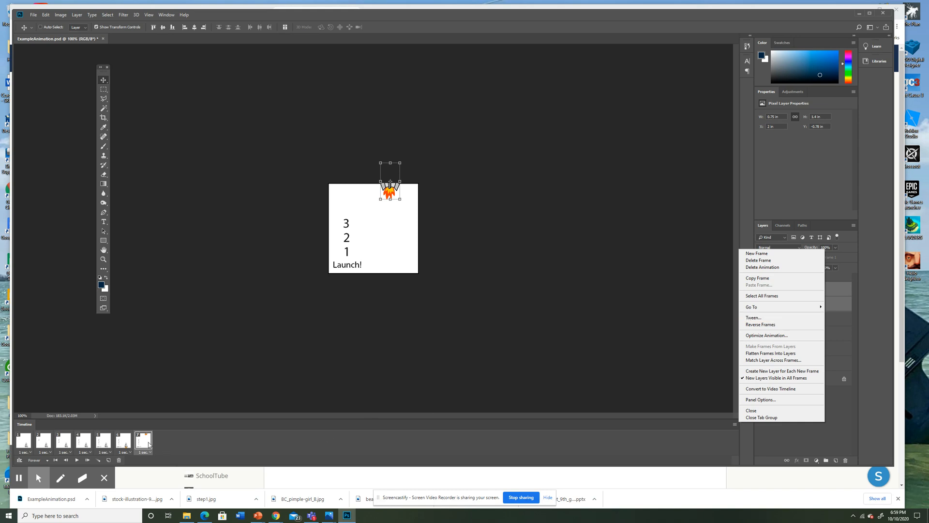
pyautogui.click(775, 317)
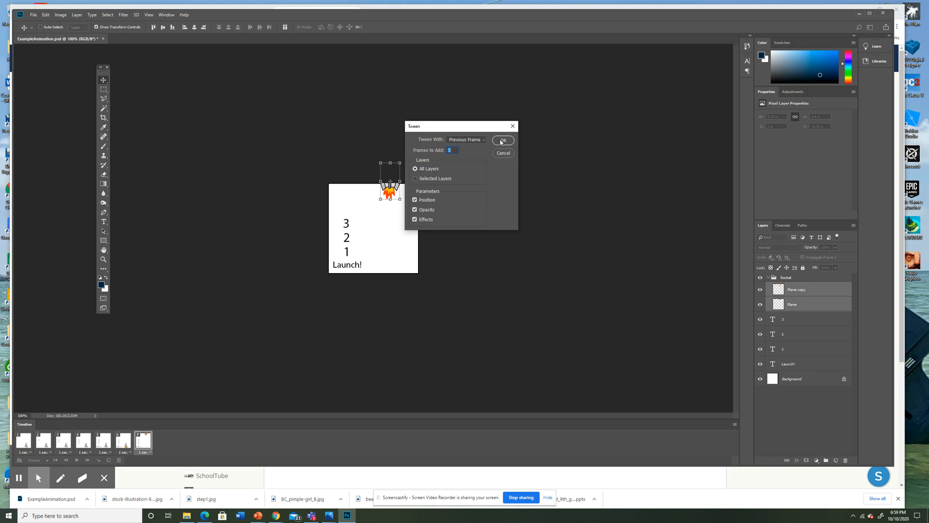
pyautogui.write('8')
pyautogui.click(502, 140)
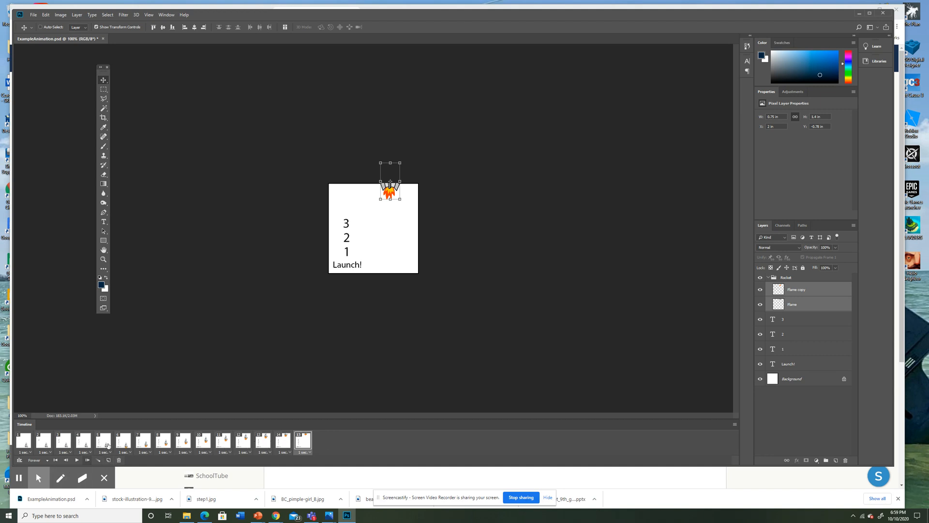
# Step: Play the tweened animation from the first frame and stop playback
pyautogui.click(25, 440)
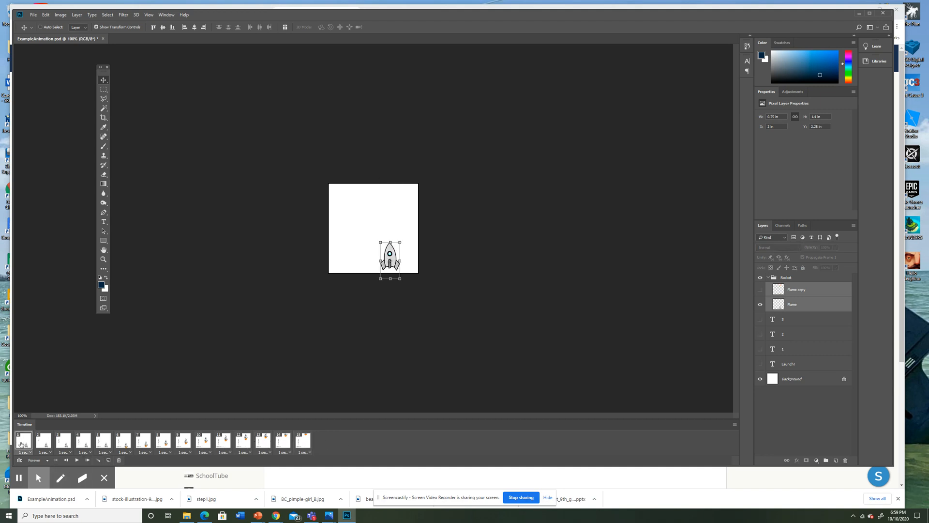
pyautogui.click(77, 460)
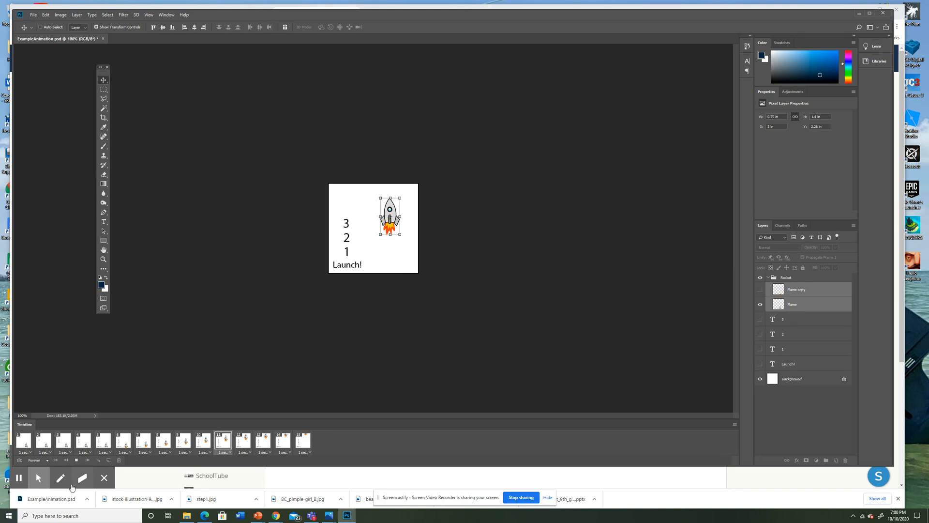
pyautogui.click(76, 460)
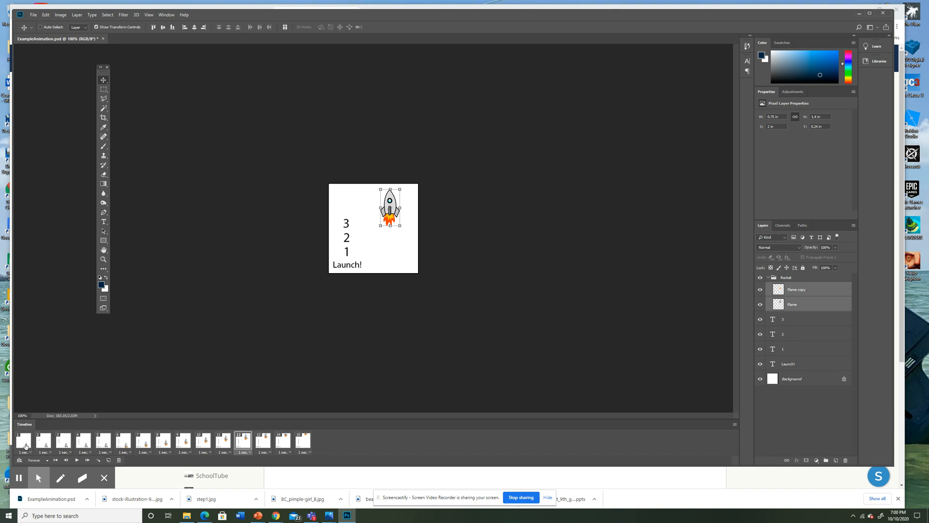
# Step: Set the delay of all frames, first through last, to 0.5 seconds and preview the animation's speed
pyautogui.click(26, 446)
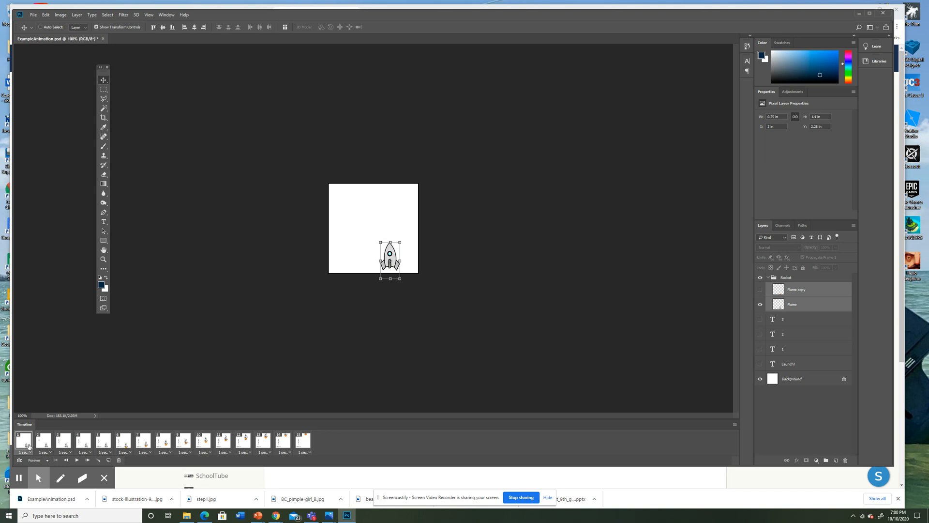
pyautogui.keyDown('shift'); pyautogui.click(301, 445); pyautogui.keyUp('shift')
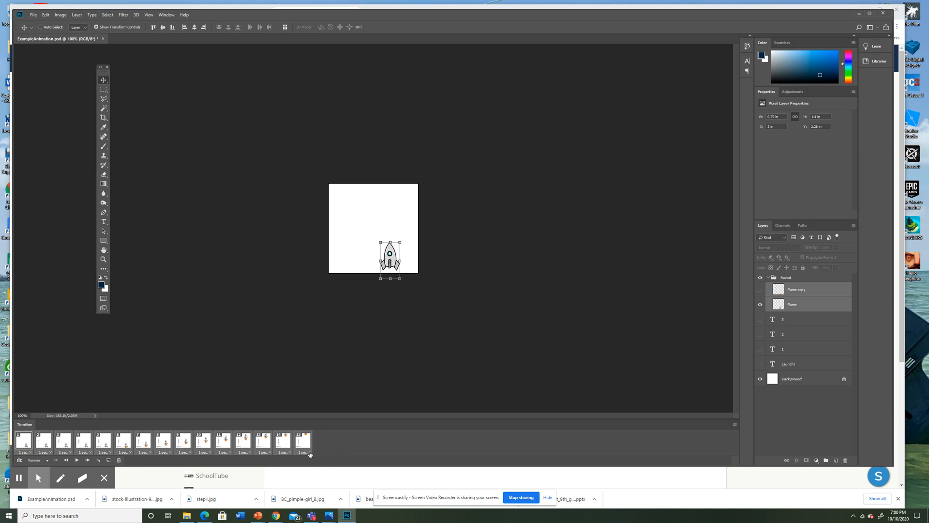
pyautogui.click(310, 453)
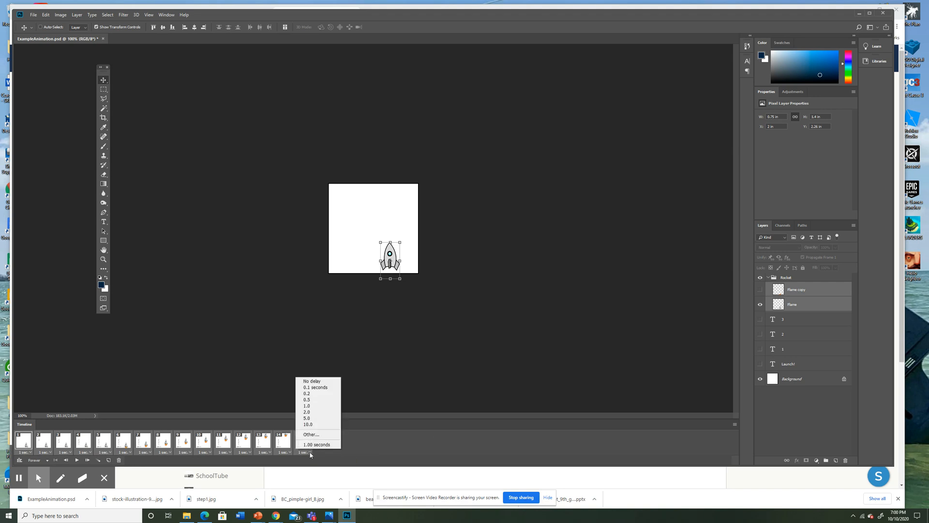
pyautogui.click(311, 400)
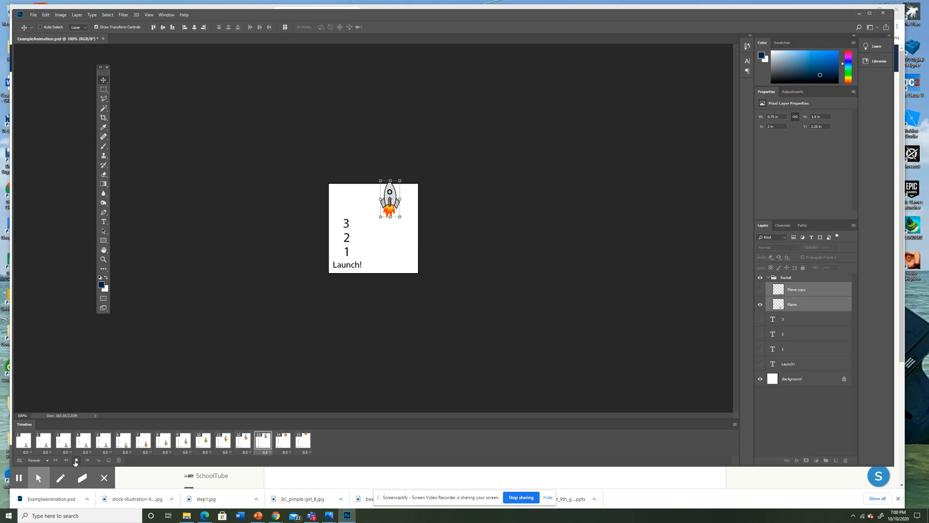
pyautogui.click(76, 460)
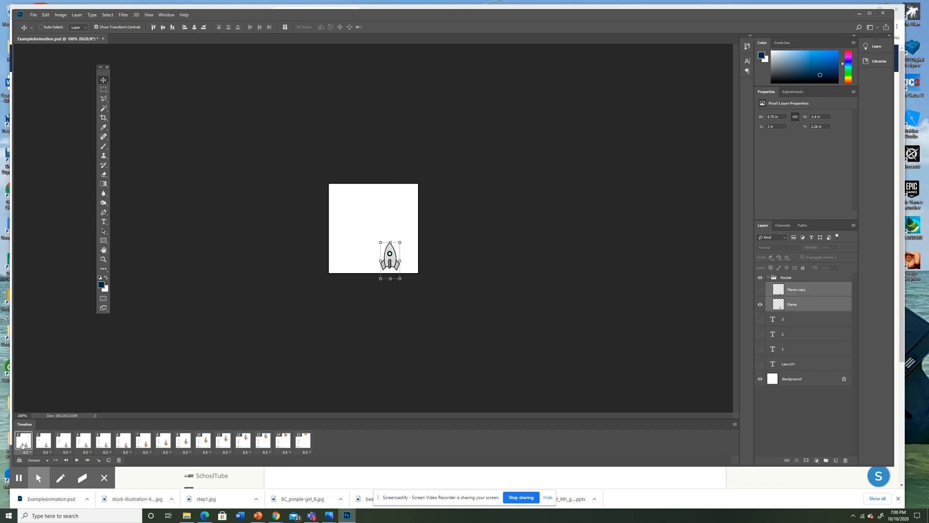
# Step: Shorten the delay of all frames to 0.2 seconds, preview the animation and stop playback
pyautogui.click(308, 452)
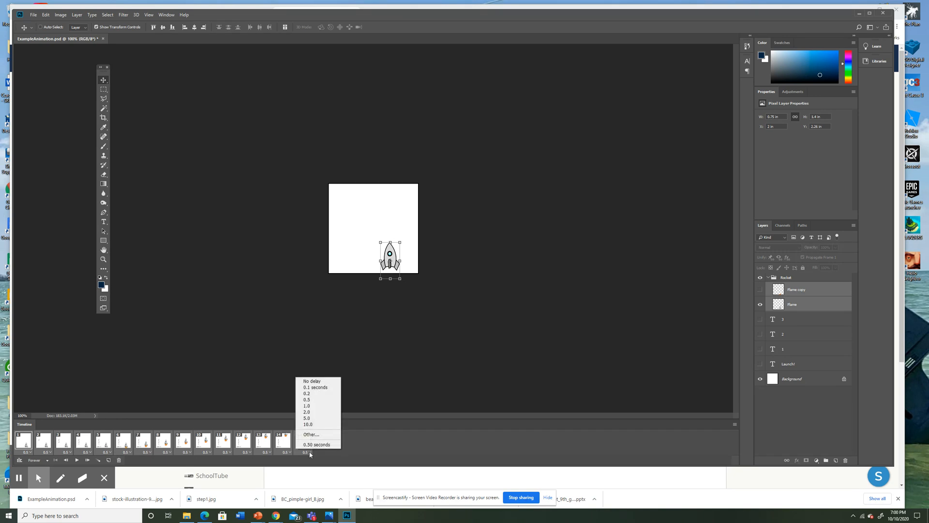
pyautogui.click(315, 395)
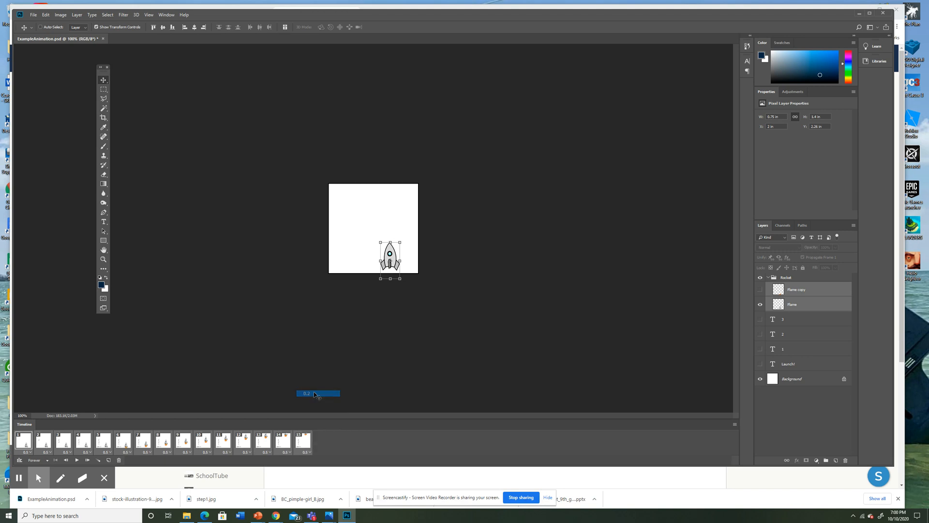
pyautogui.click(76, 460)
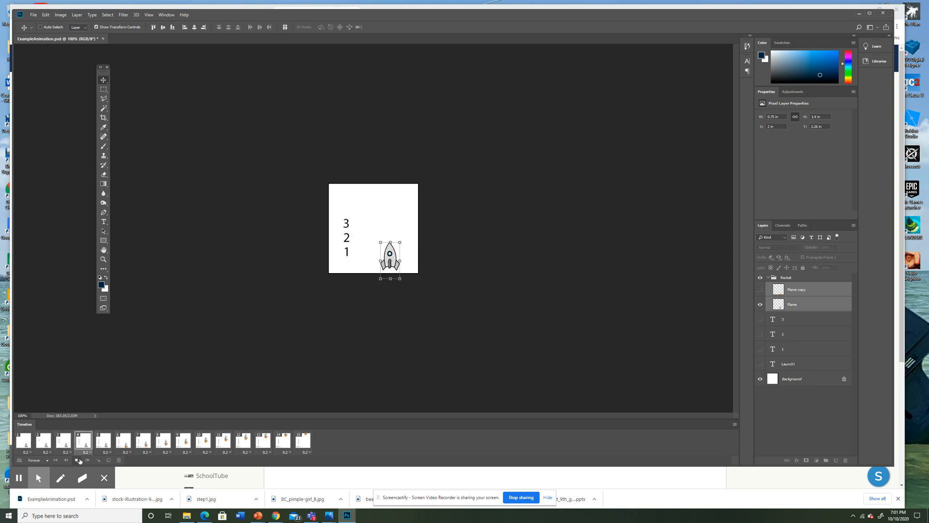
pyautogui.click(76, 460)
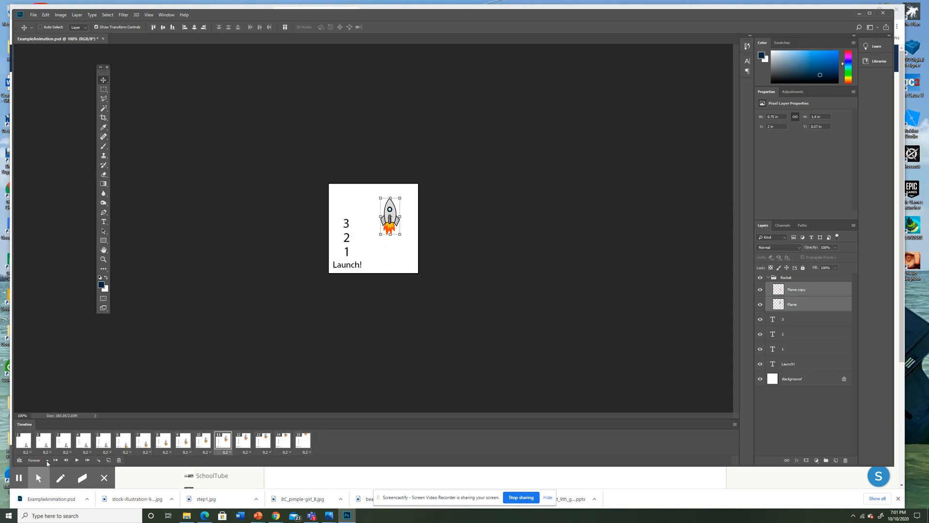
# Step: Set the animation's looping to Once and the delay of all frames to 0.1 seconds, and play it
pyautogui.click(47, 461)
pyautogui.click(38, 465)
pyautogui.click(24, 443)
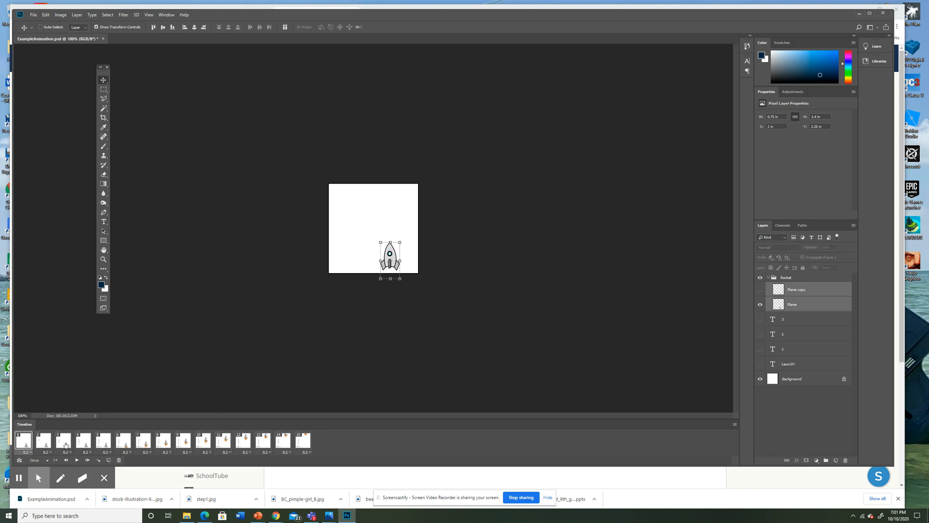
pyautogui.keyDown('shift'); pyautogui.click(304, 443); pyautogui.keyUp('shift')
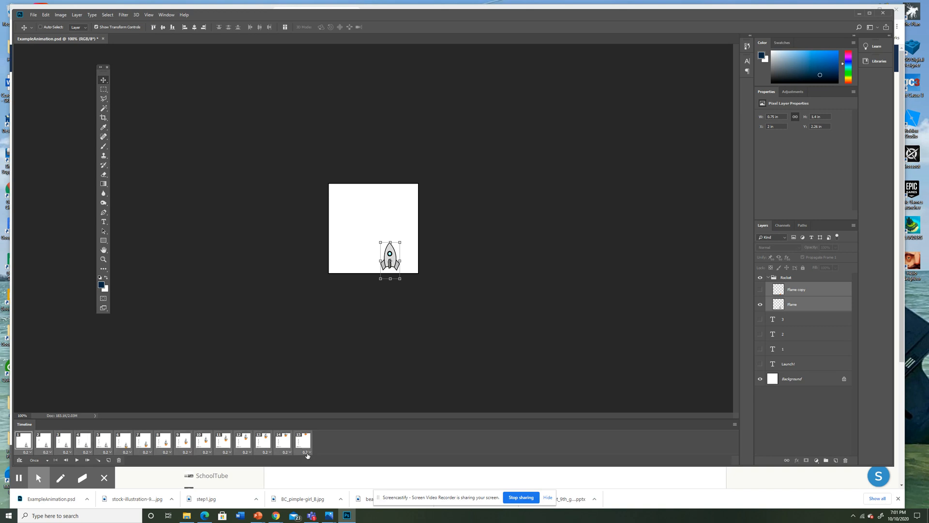
pyautogui.click(306, 452)
pyautogui.click(309, 387)
pyautogui.click(77, 460)
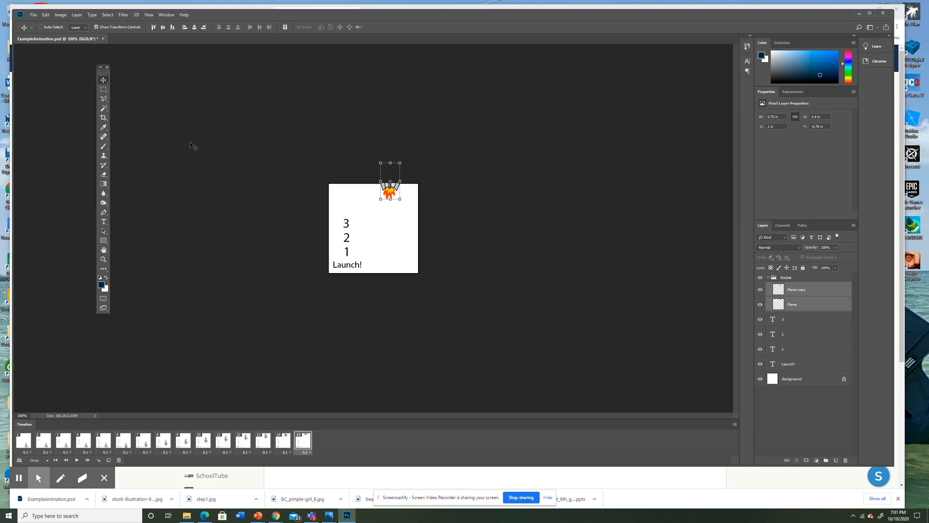
# Step: Open the Save for Web (Legacy) export, try the JPEG format and set the file format back to GIF
pyautogui.click(33, 15)
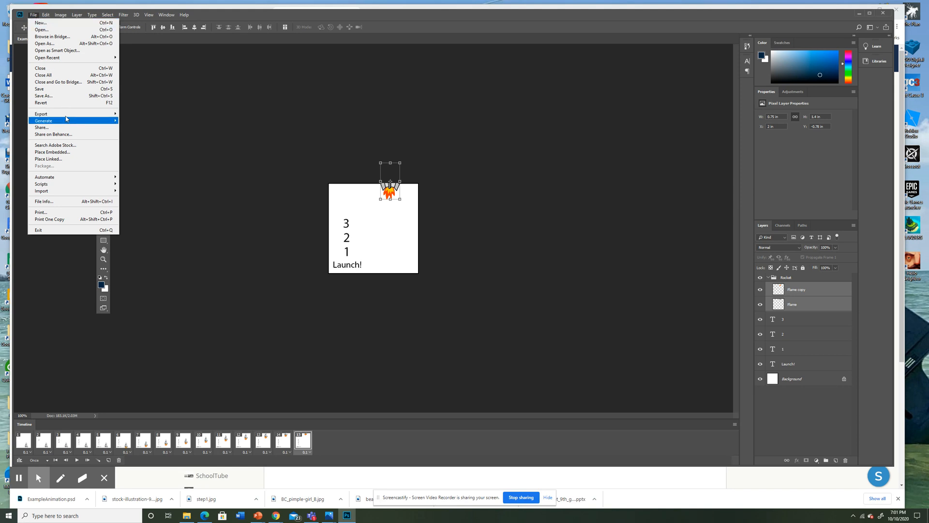
pyautogui.moveTo(66, 115)
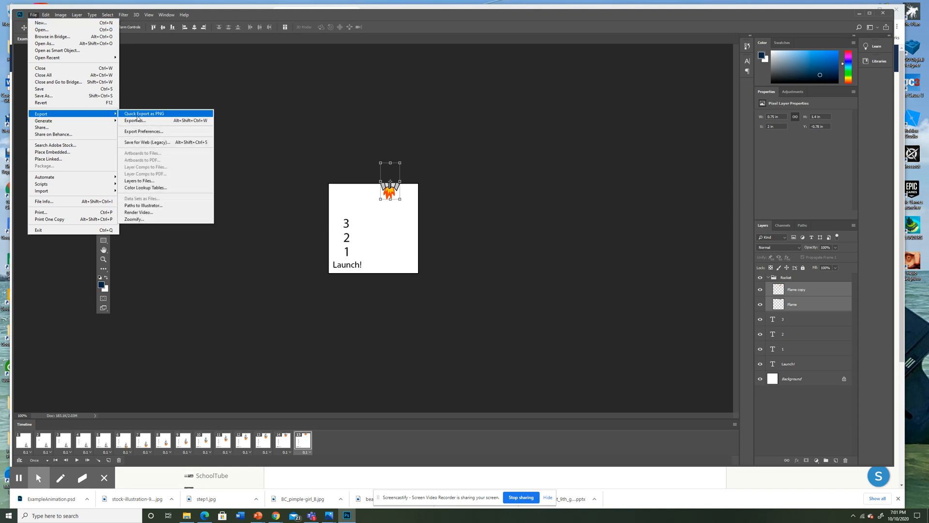
pyautogui.click(148, 143)
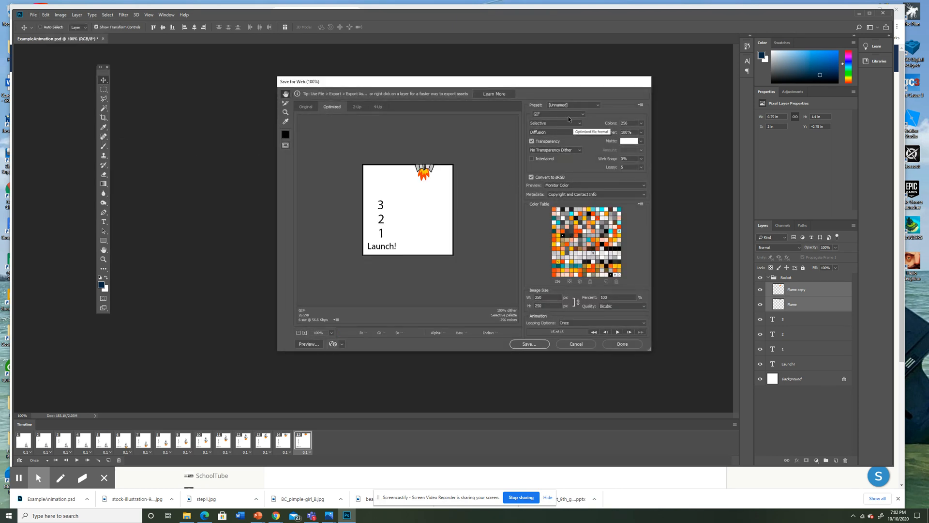
pyautogui.click(569, 119)
pyautogui.click(559, 126)
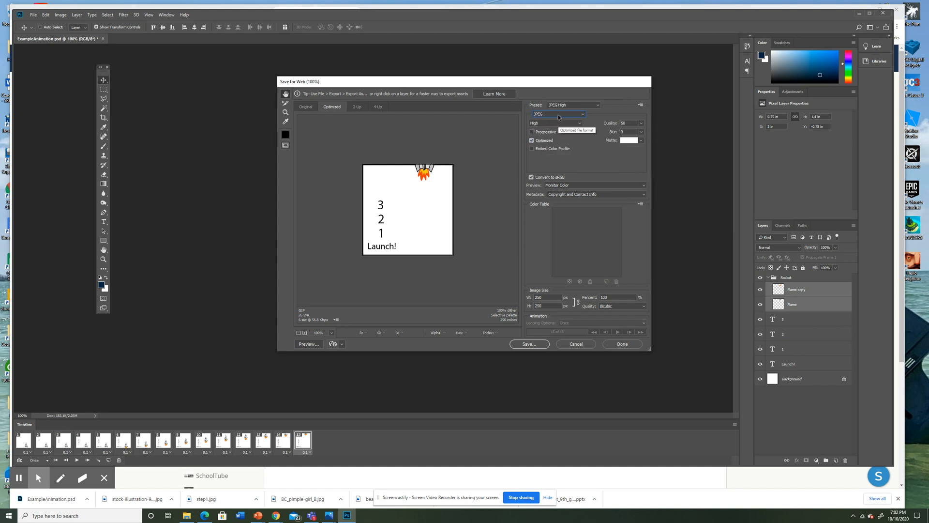
pyautogui.click(558, 118)
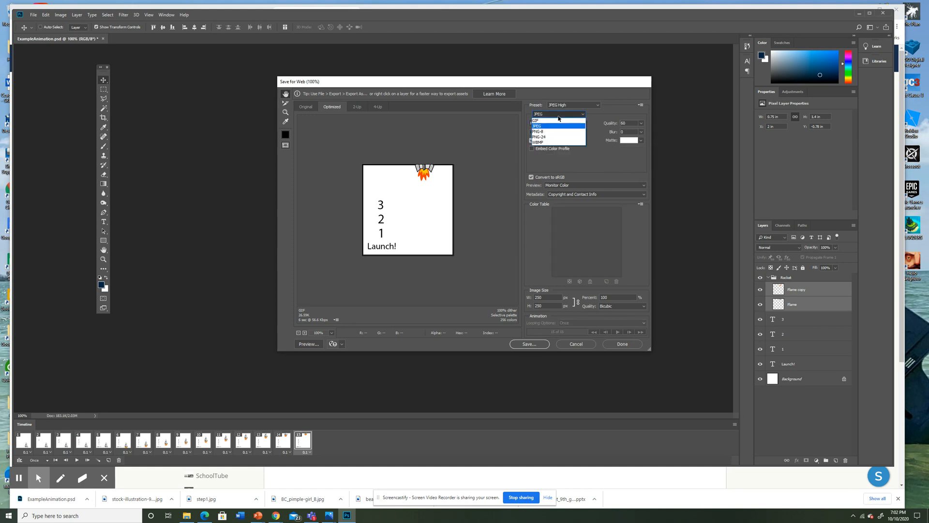
pyautogui.click(558, 121)
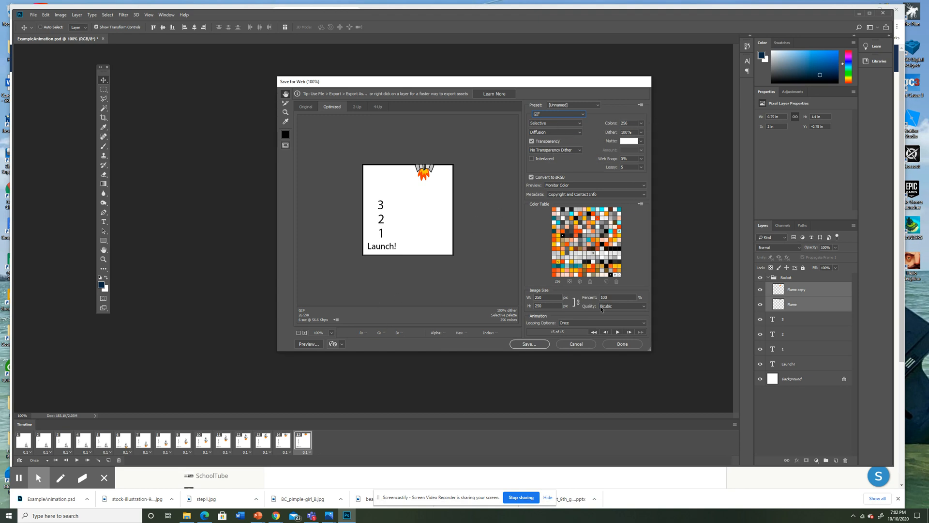
# Step: Start saving the optimized GIF and cancel out of the file-saving dialog
pyautogui.click(530, 344)
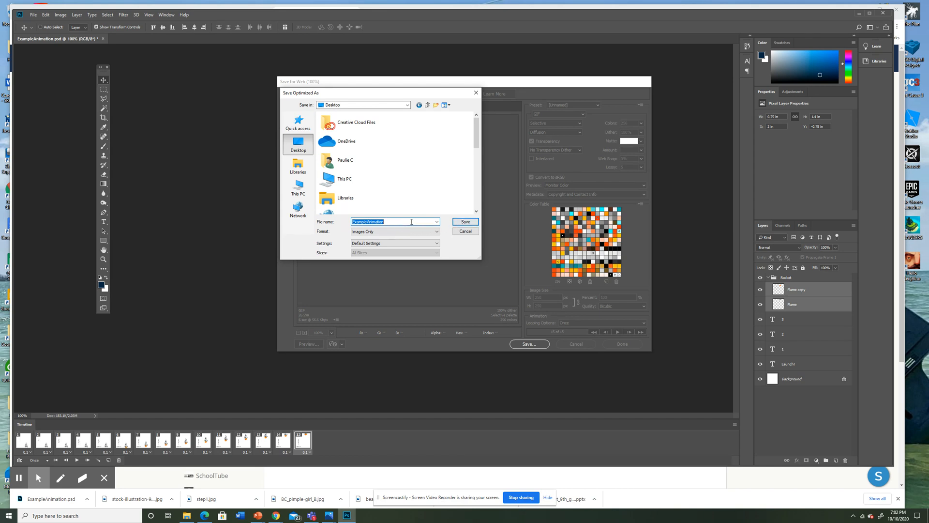
pyautogui.click(465, 232)
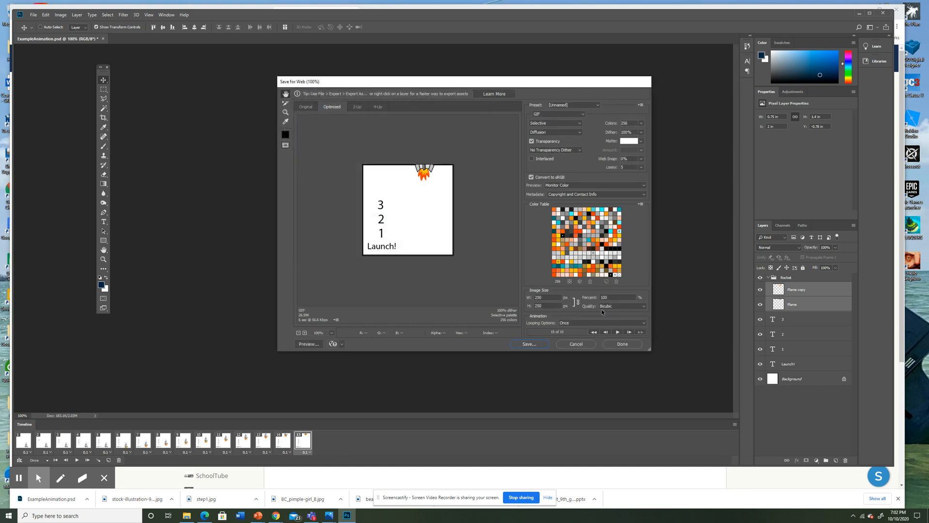